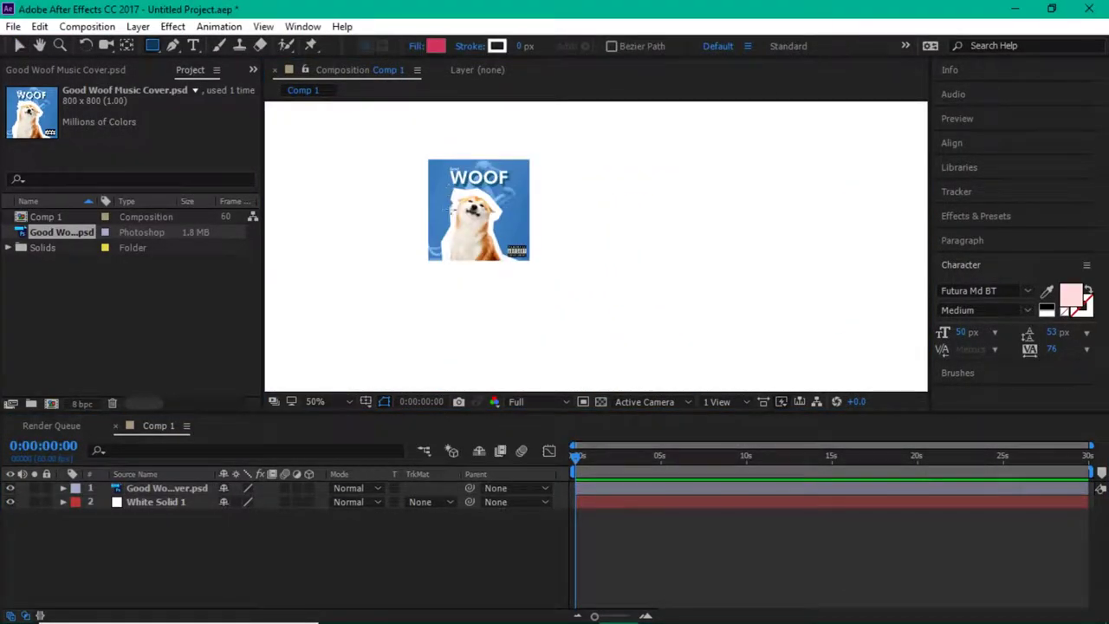
Draw a rectangle beside the Hamilton album cover and give it a dark grey fill
{"action": "left_click_drag", "start_coordinate": [450, 211], "coordinate": [752, 280]}
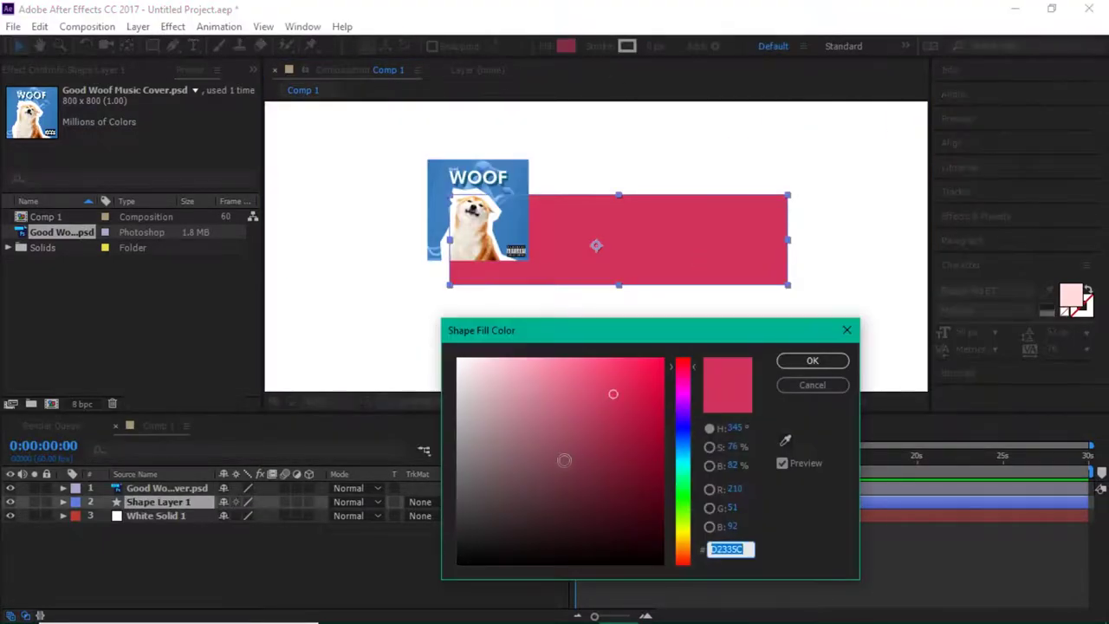
{"action": "left_click", "coordinate": [458, 530]}
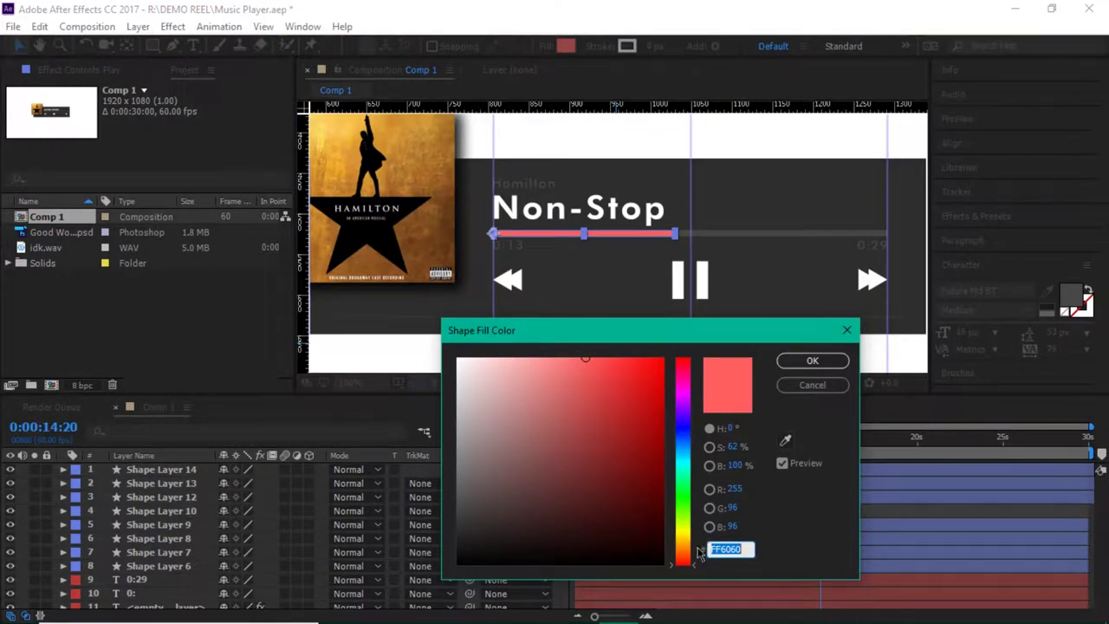
Shift the progress bar fill hue from red to light orange (FFB260)
{"action": "left_click_drag", "start_coordinate": [689, 568], "coordinate": [693, 555]}
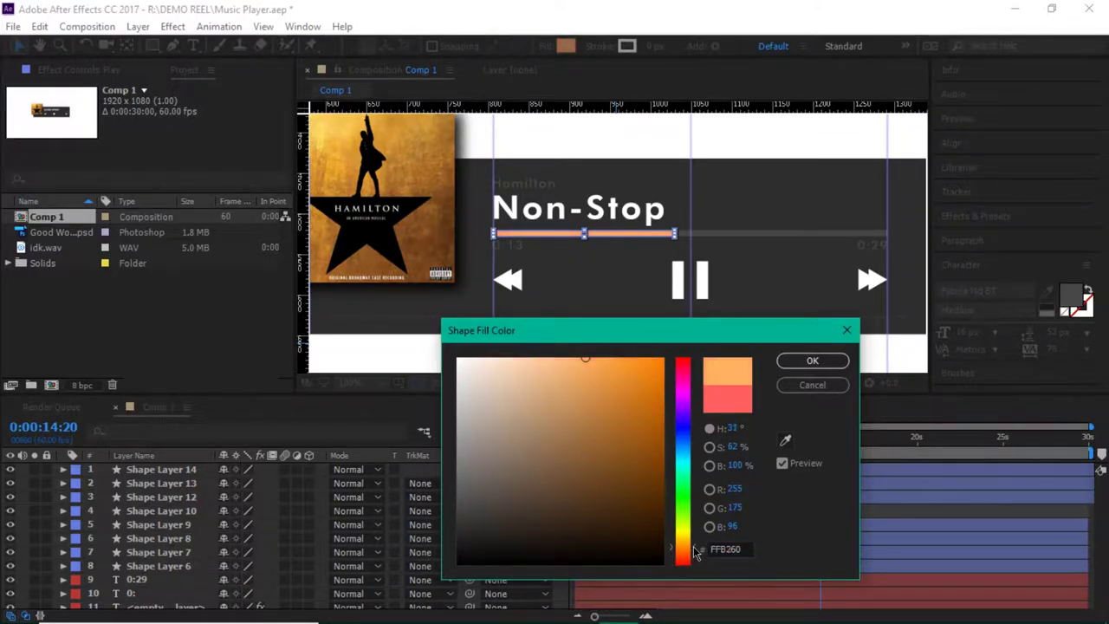